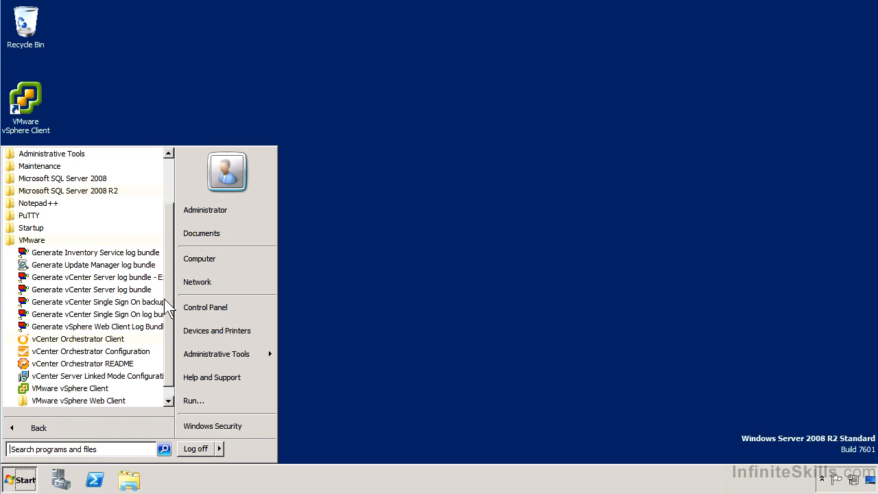
Launch the VMware vSphere Client and set the server address to 10.82.1.175.
scroll(164, 324, "down", 1)
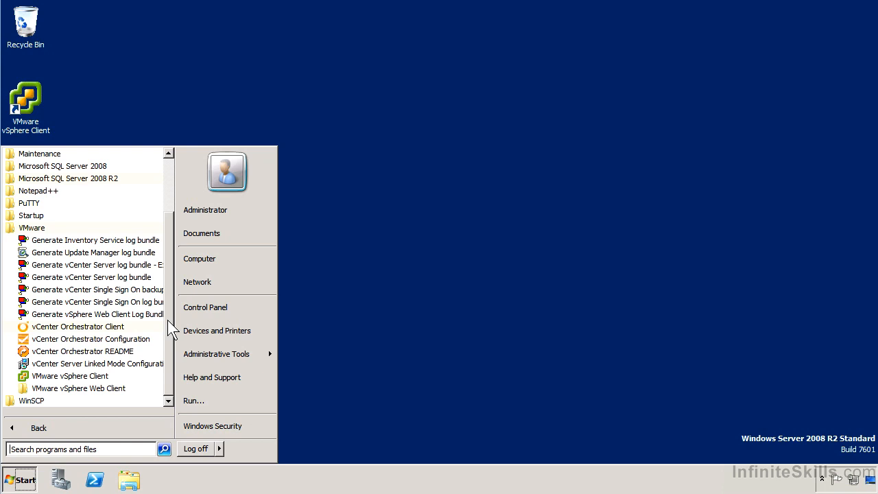
left_click(96, 382)
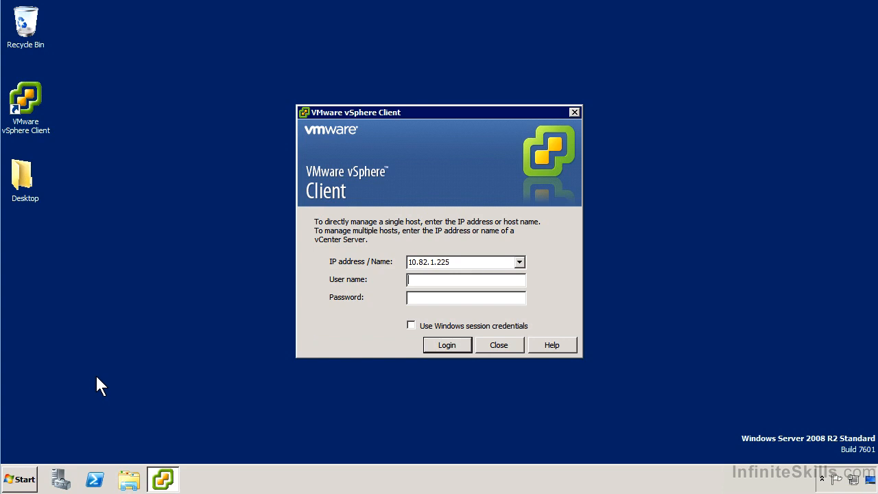
double_click(439, 261)
left_click(498, 262)
key("BackSpace")
key("BackSpace")
key("BackSpace")
type("175")
Log in with the Windows session credentials, installing the server's SSL certificate and ignoring the security warning.
type("a")
type("dministrator")
left_click(453, 327)
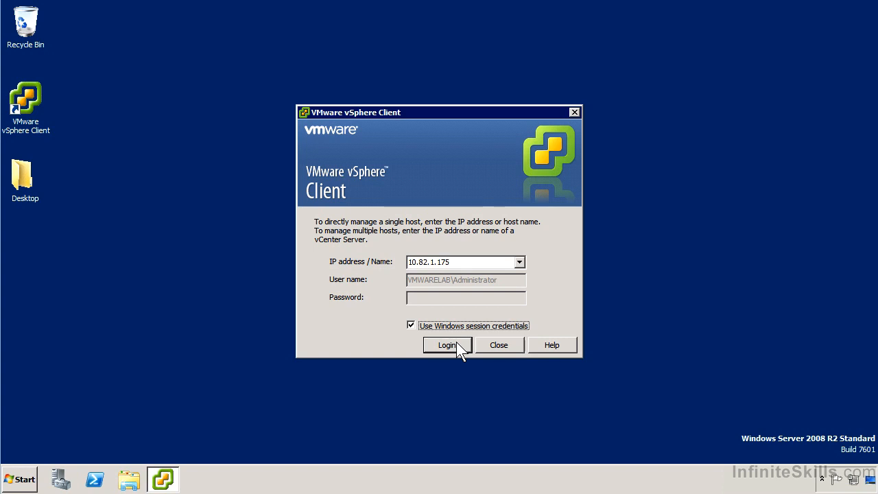
left_click(457, 347)
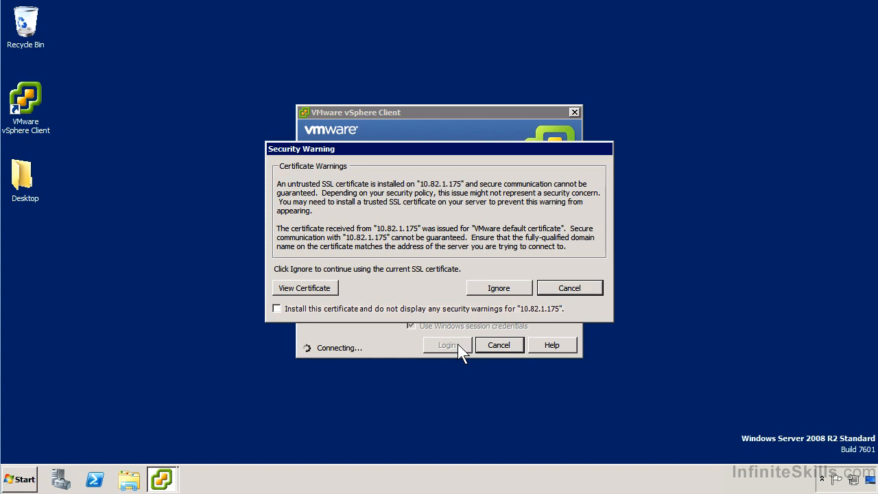
left_click(432, 310)
left_click(499, 288)
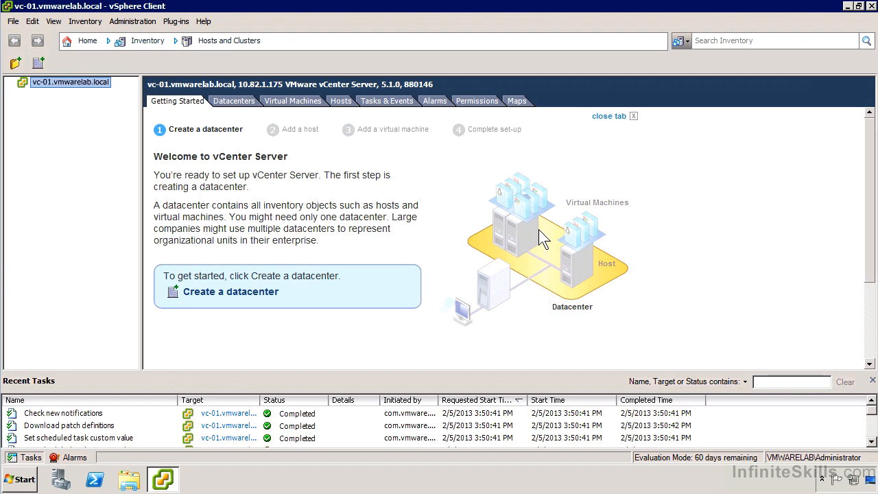
Close the vCenter Server's Getting Started page and go to the Home overview.
left_click(604, 120)
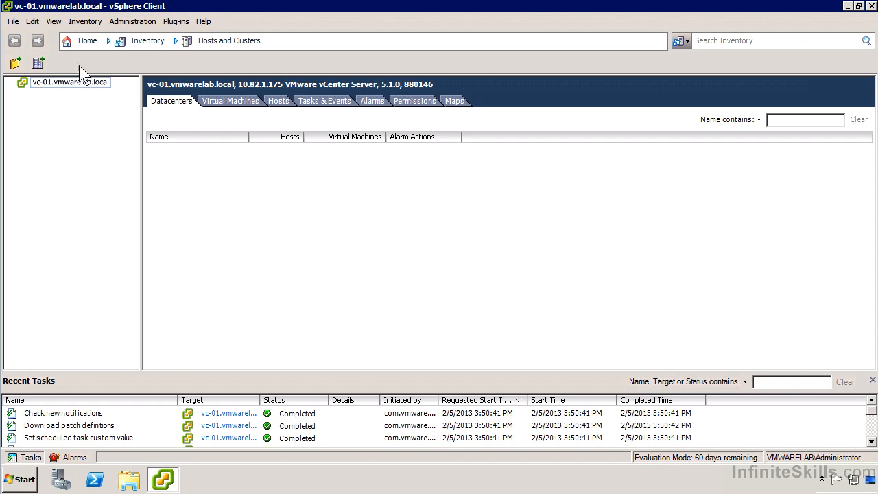
left_click(87, 42)
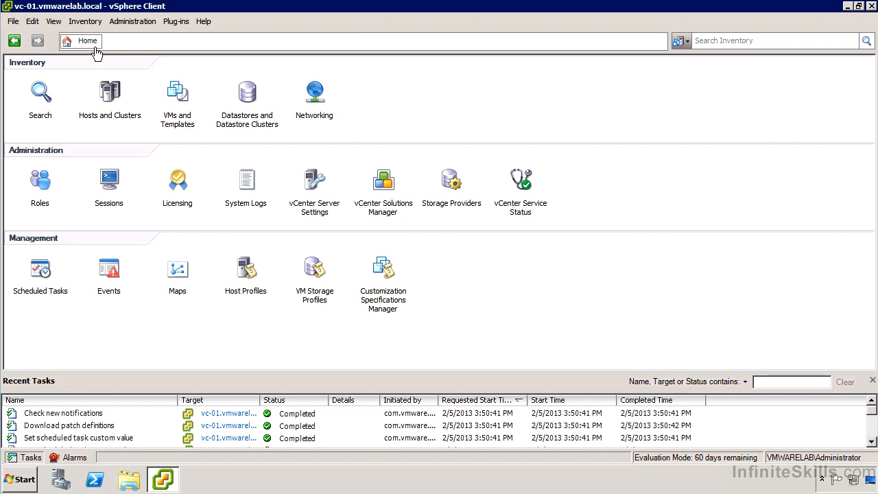
left_click(85, 21)
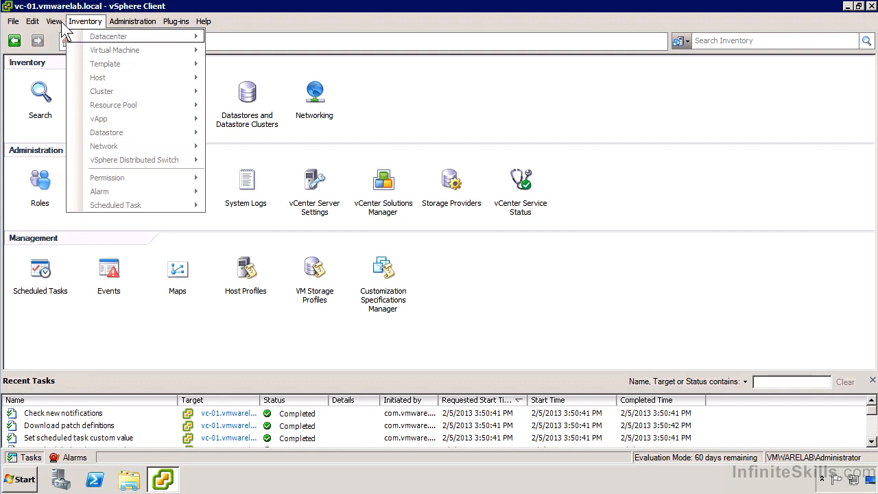
mouse_move(53, 26)
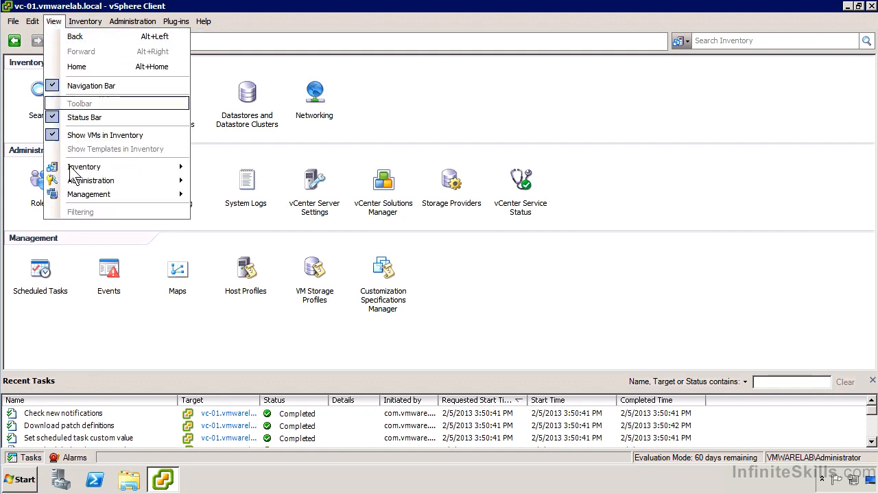
mouse_move(114, 168)
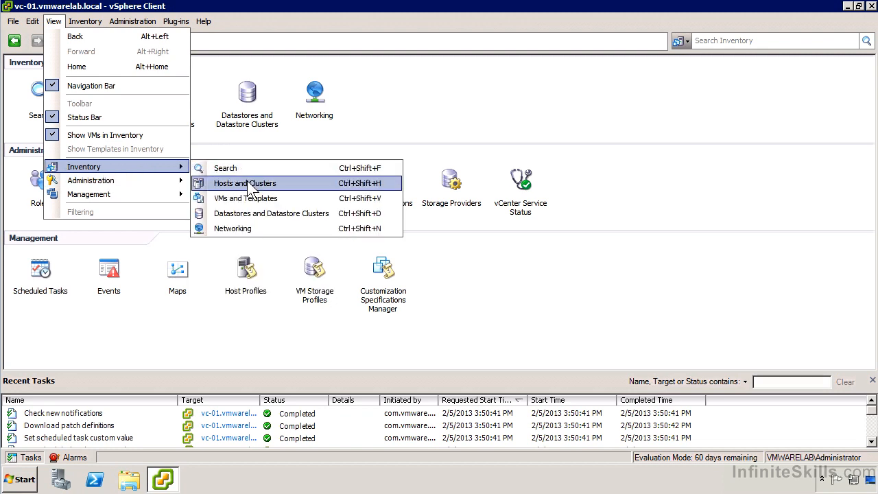
left_click(240, 145)
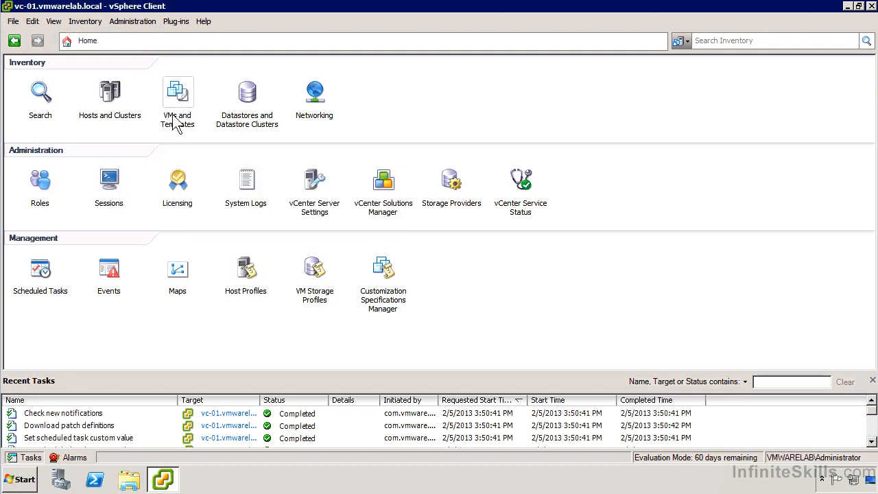
In the Hosts and Clusters inventory, create a datacenter named Lab Environment 1 under vc-01.vmwarelab.local.
left_click(112, 96)
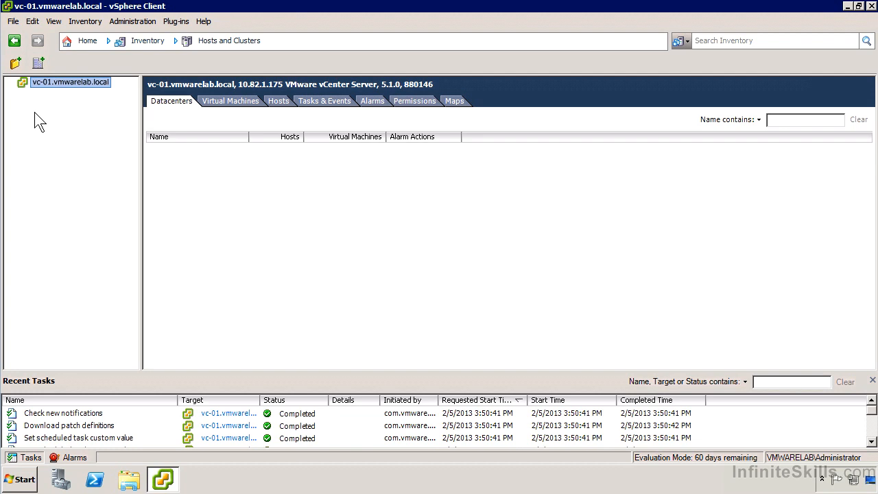
right_click(68, 79)
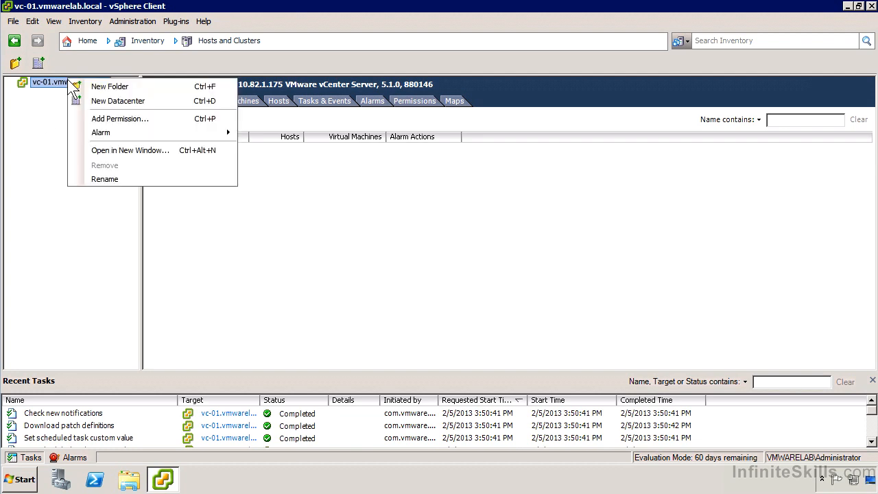
left_click(117, 101)
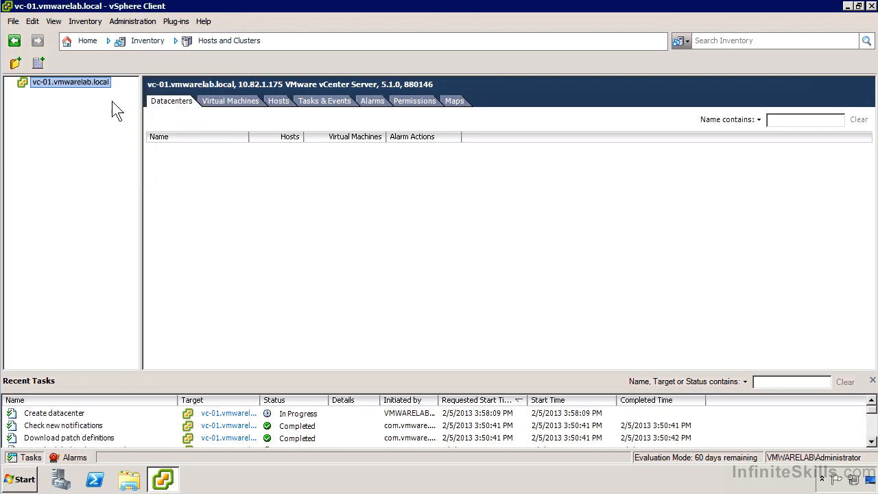
type("Lab Environment 1")
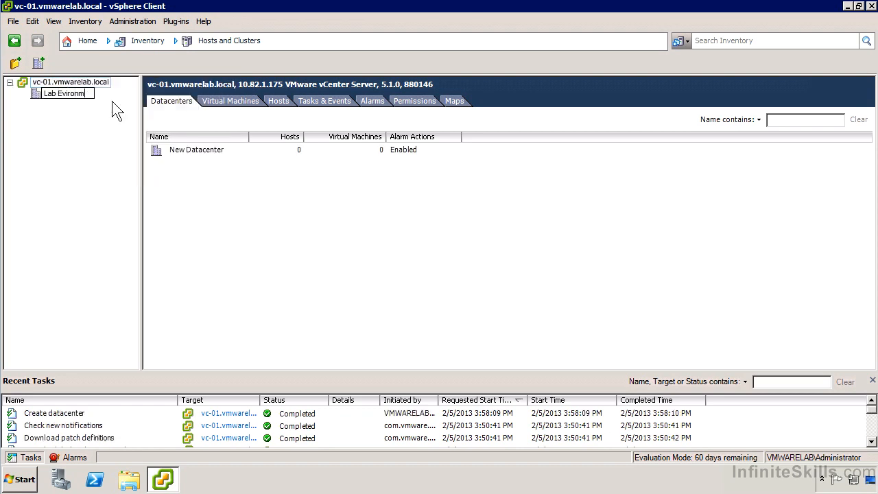
key("Return")
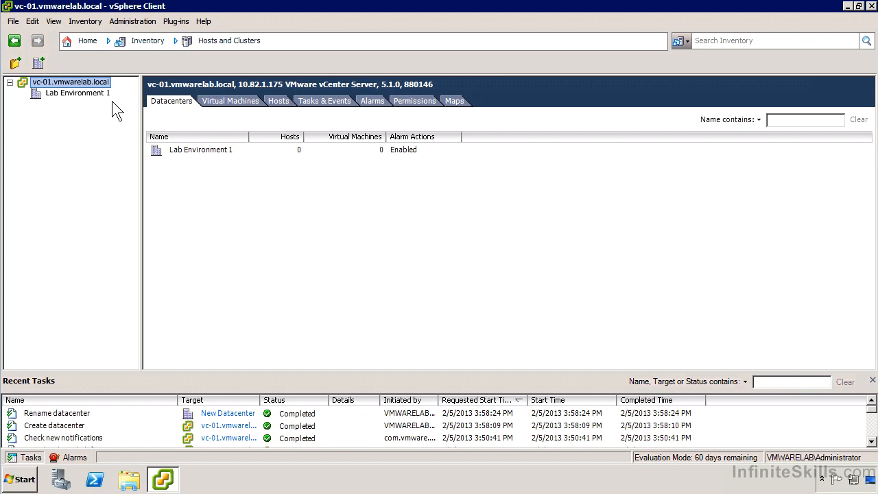
Start adding host 10.82.1.151 to Lab Environment 1 with the root account and its password, and trust the host's certificate.
left_click(66, 96)
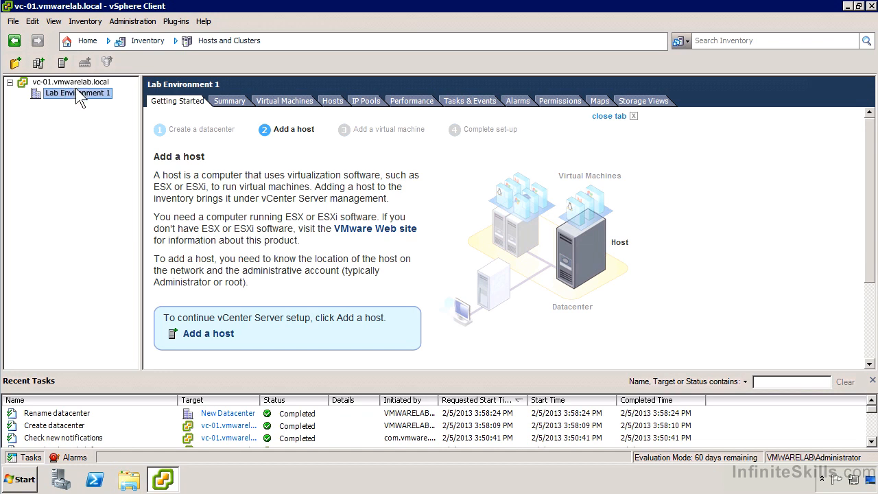
right_click(76, 88)
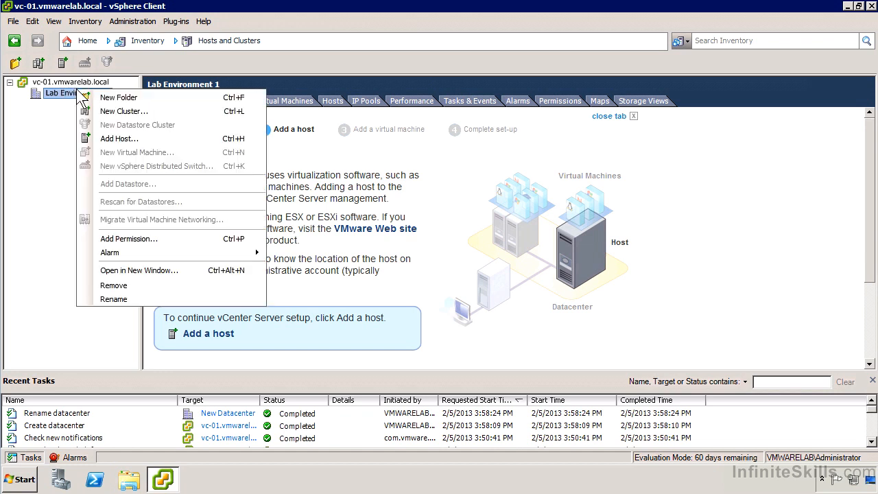
left_click(136, 139)
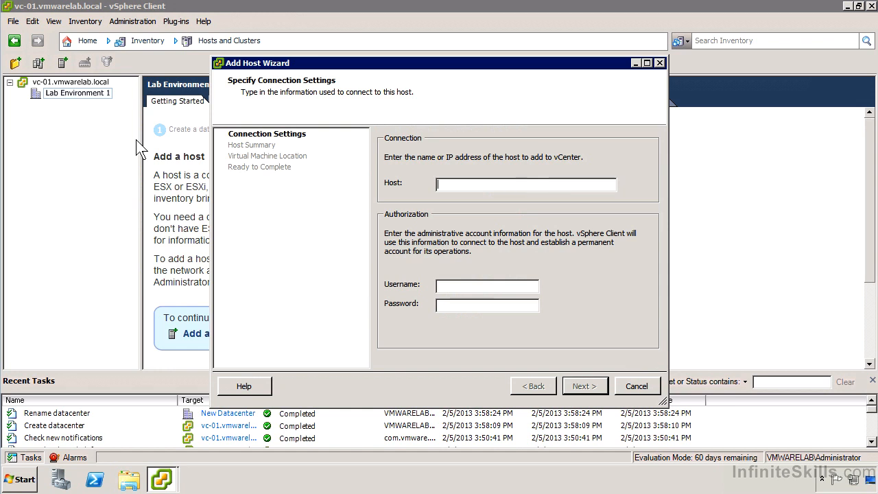
type("10.82.1")
type(".151")
type("root")
key("Tab")
type("********")
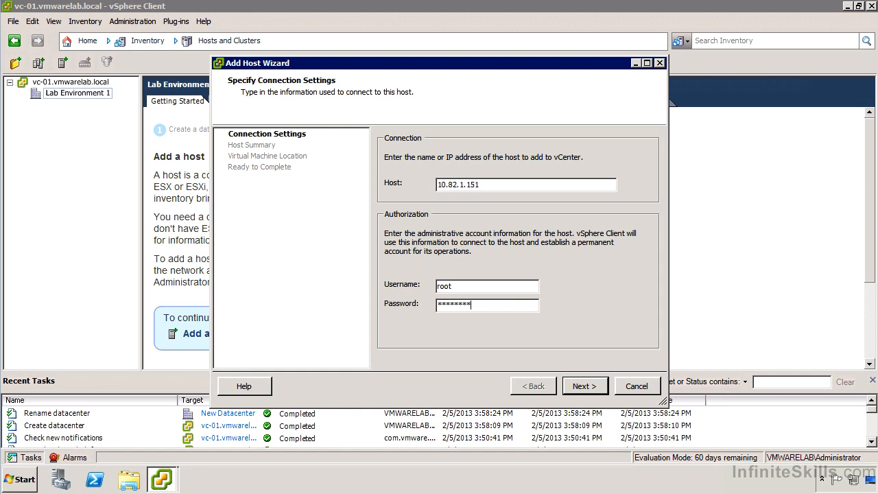
left_click(582, 388)
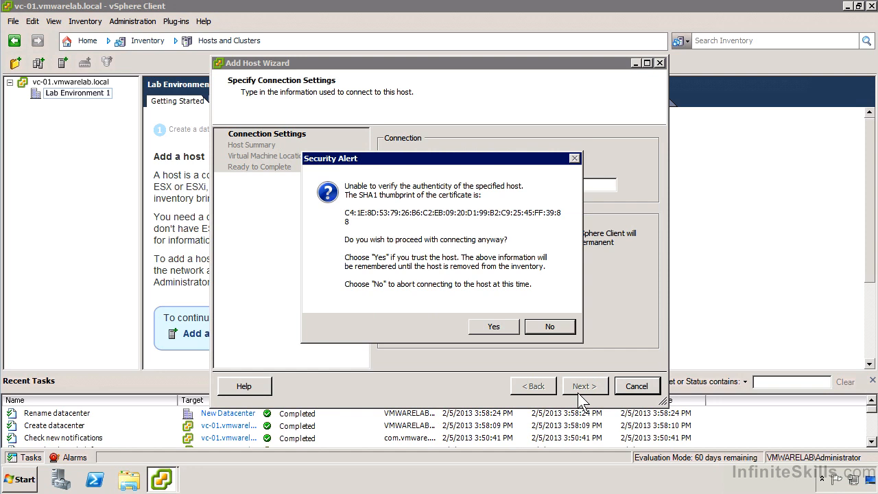
left_click(491, 326)
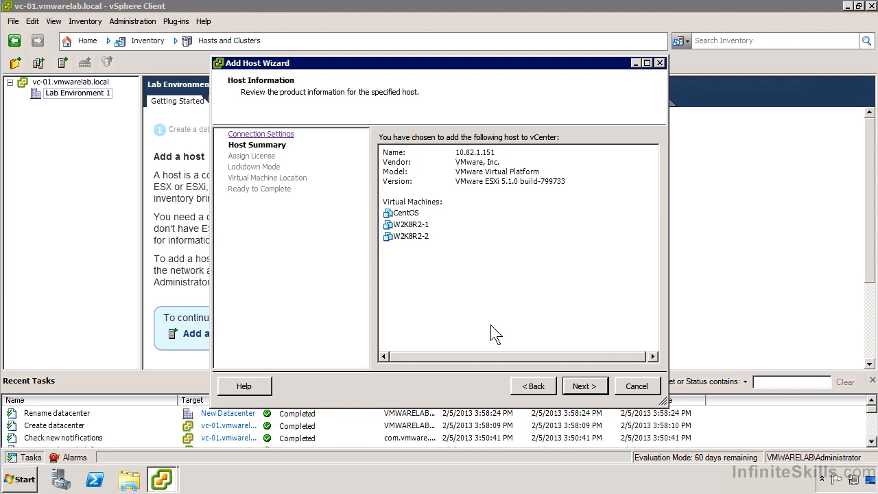
Finish adding the host in Evaluation Mode, with lockdown mode disabled and Lab Environment 1 as the virtual machine location.
left_click(587, 385)
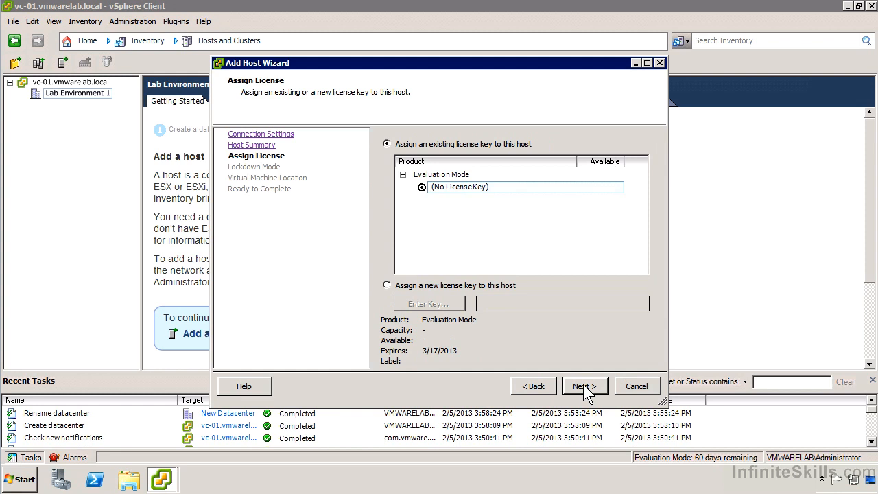
left_click(583, 385)
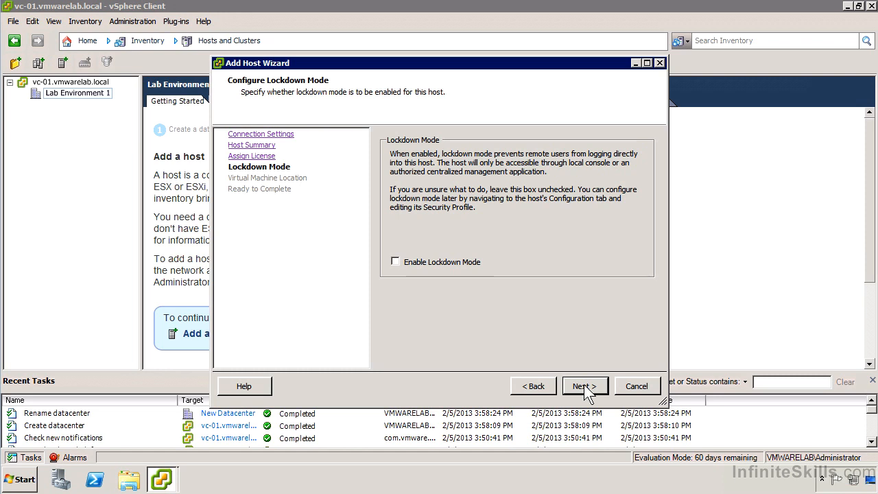
left_click(584, 386)
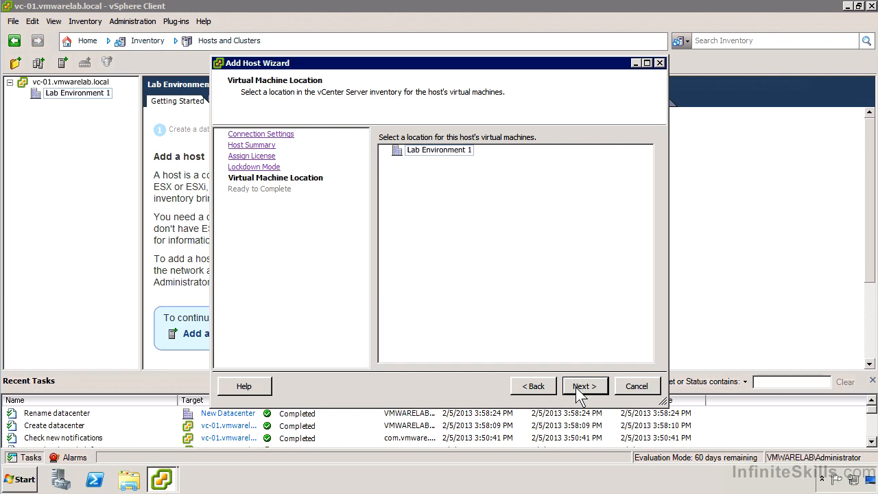
left_click(578, 389)
left_click(583, 386)
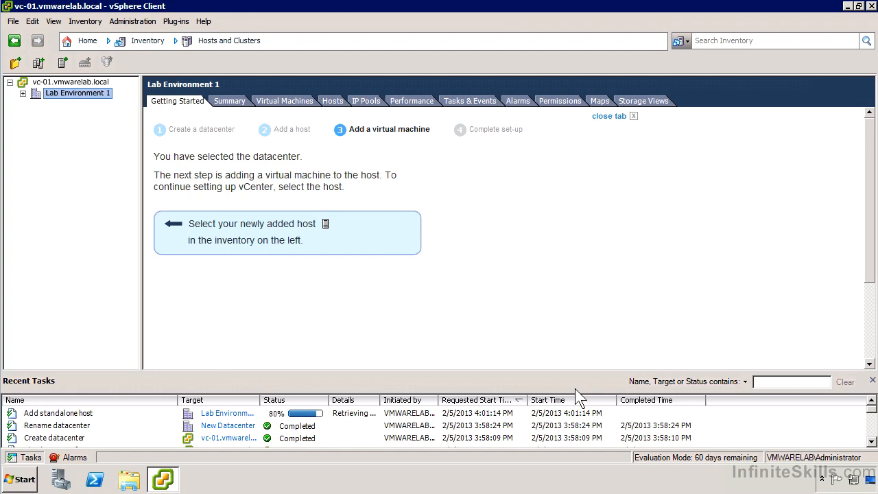
Expand Lab Environment 1 and examine the new host's summary and the actions available for it.
left_click(23, 94)
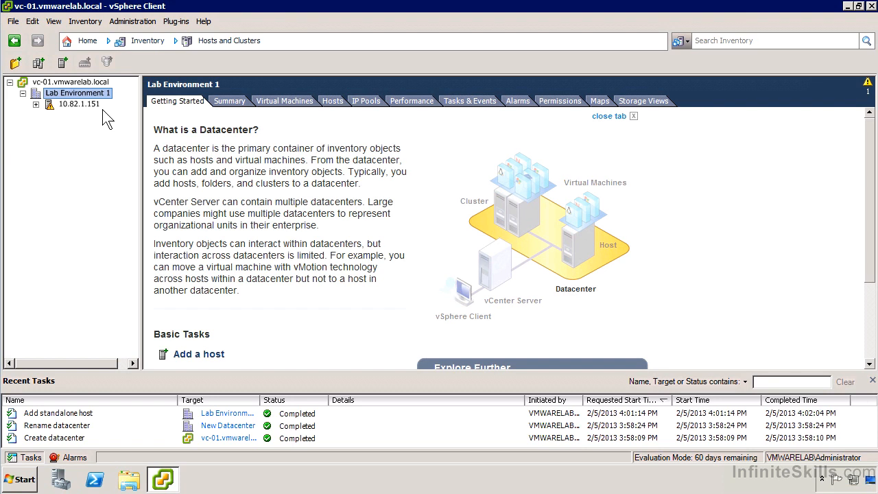
left_click(87, 107)
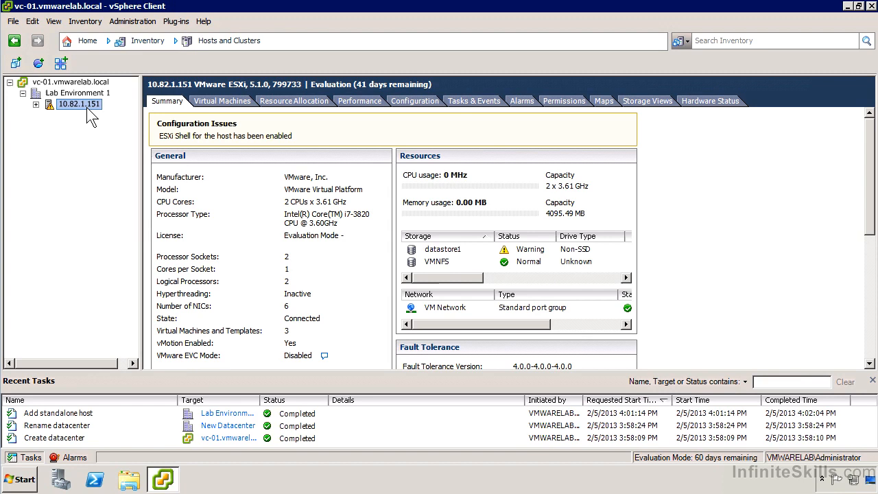
right_click(87, 108)
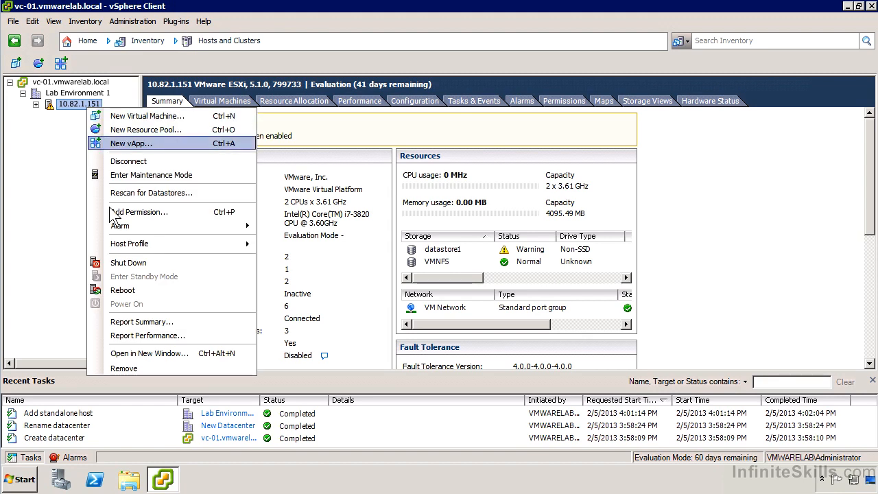
mouse_move(170, 242)
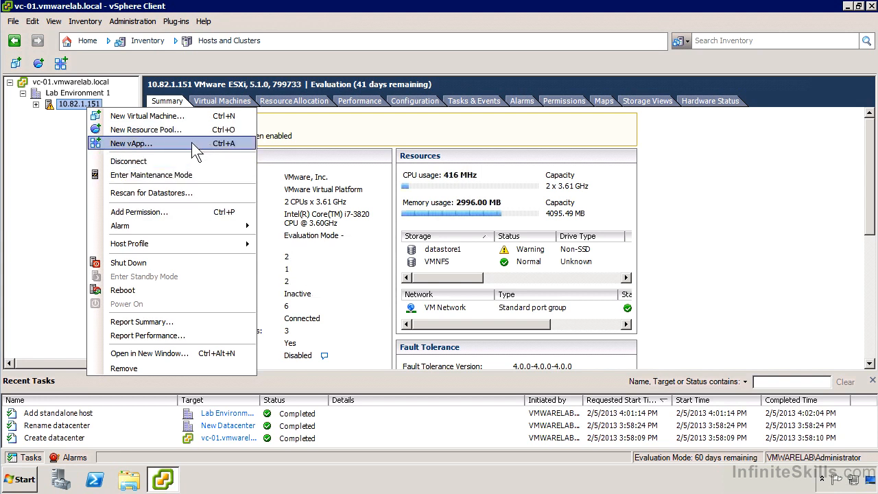
left_click(76, 138)
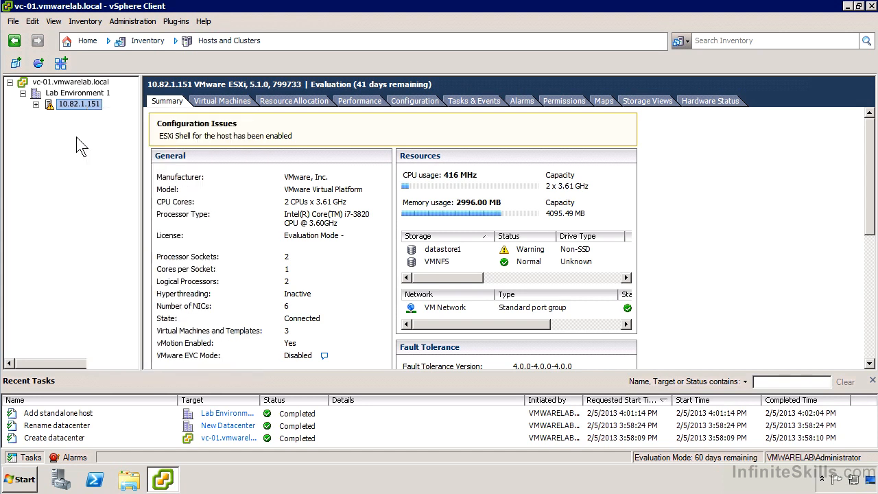